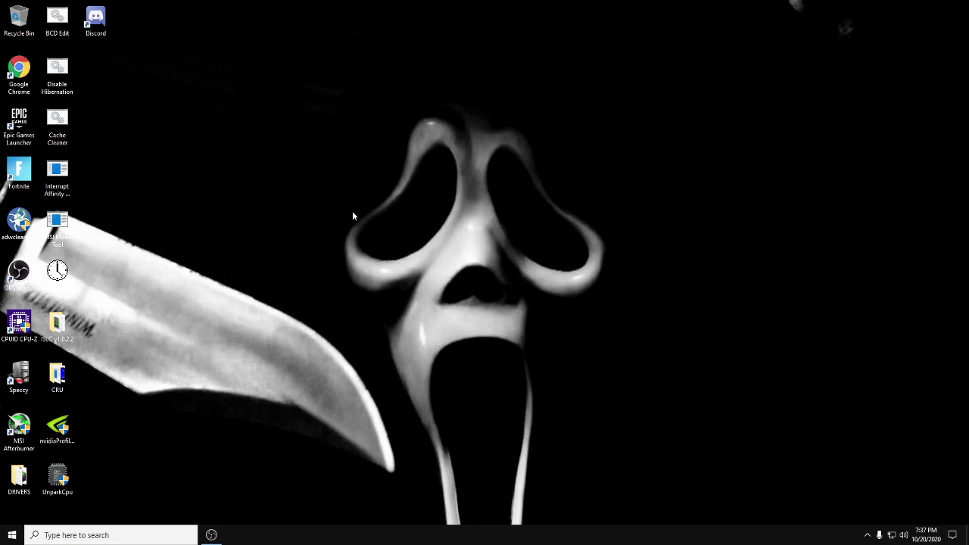
Launch NVIDIA Control Panel from the desktop menu and go to Adjust image settings with preview.
right_click(341, 200)
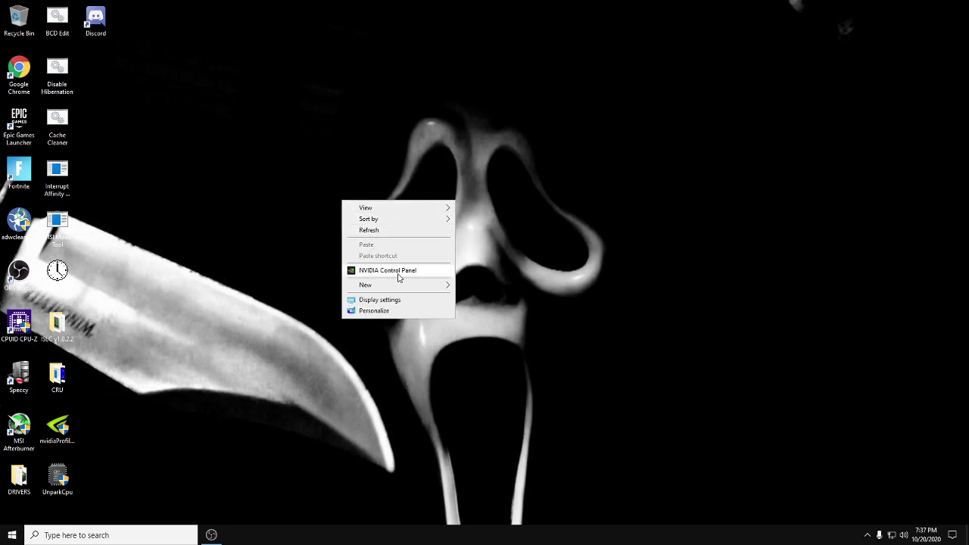
left_click(399, 271)
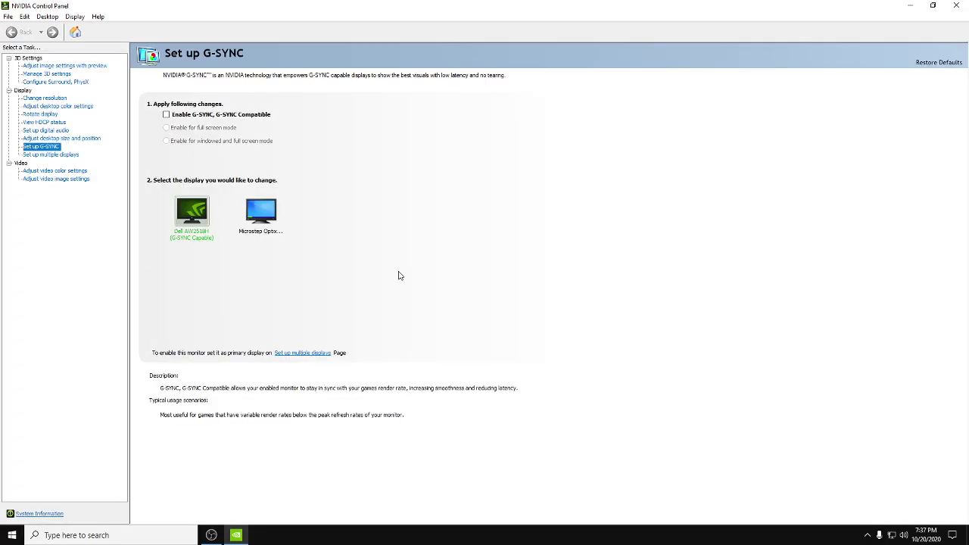
left_click(64, 66)
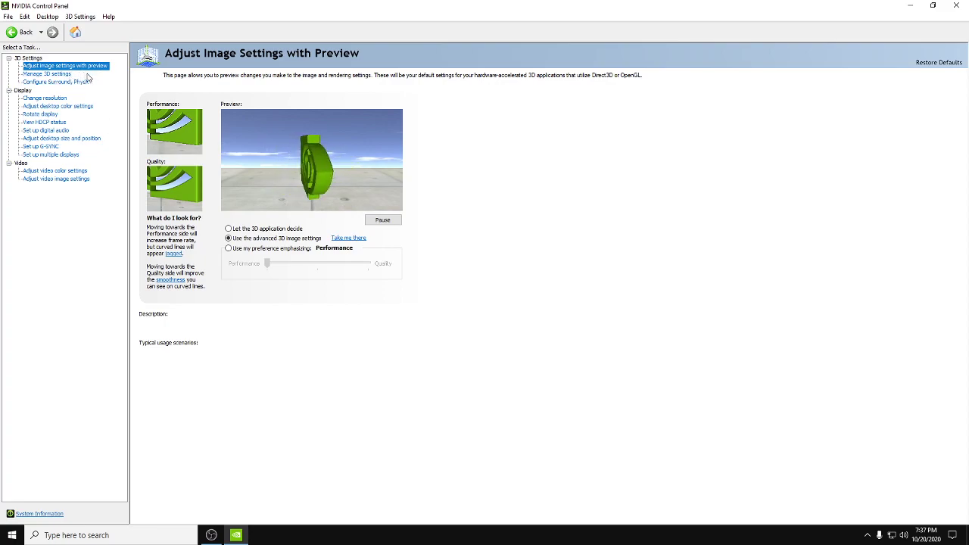
Choose 'Use the advanced 3D image settings' instead of the preference slider and apply it.
left_click(228, 248)
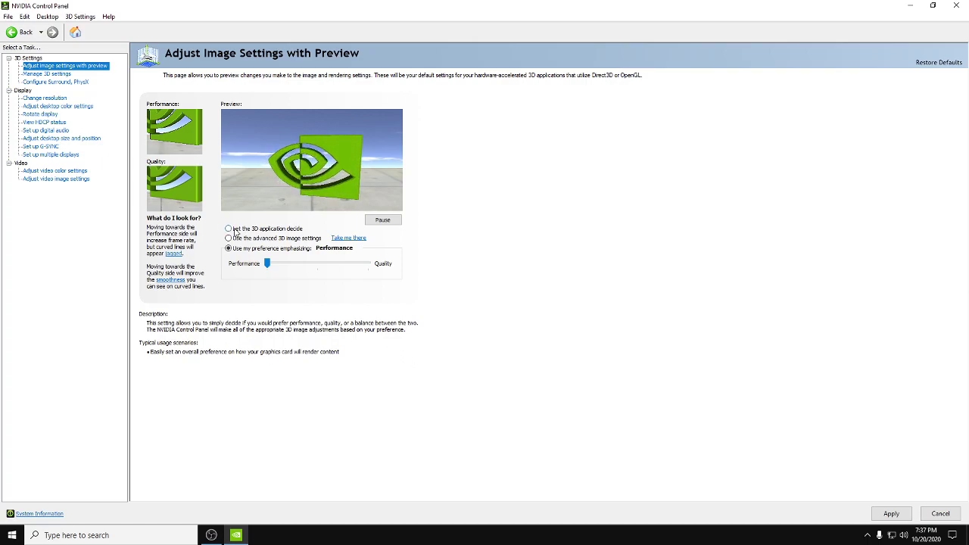
left_click(229, 229)
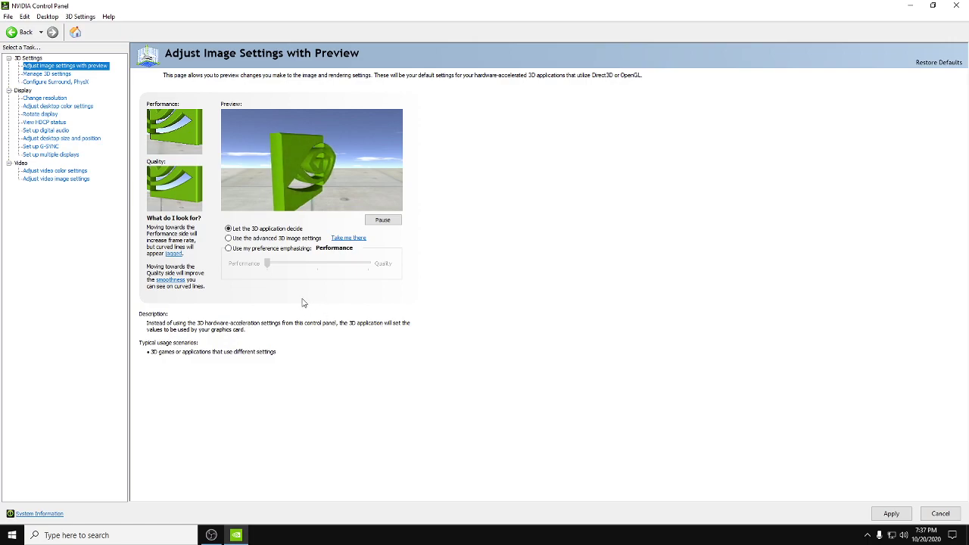
left_click(228, 248)
left_click_drag(268, 269, 212, 266)
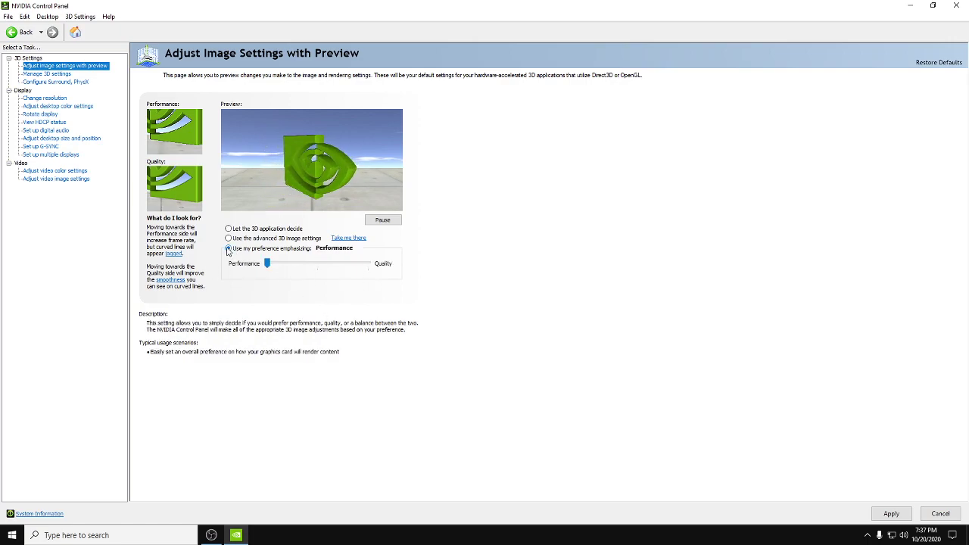
left_click(229, 238)
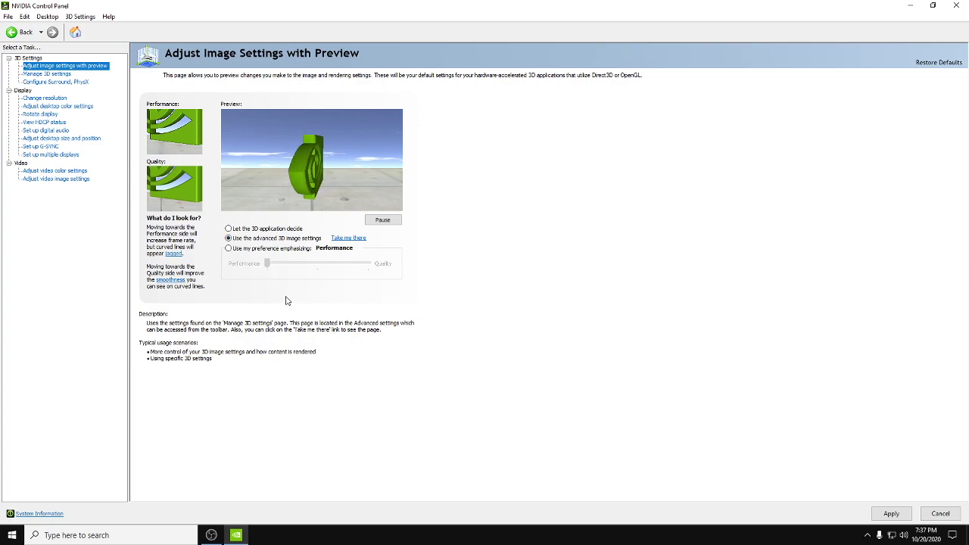
left_click(883, 513)
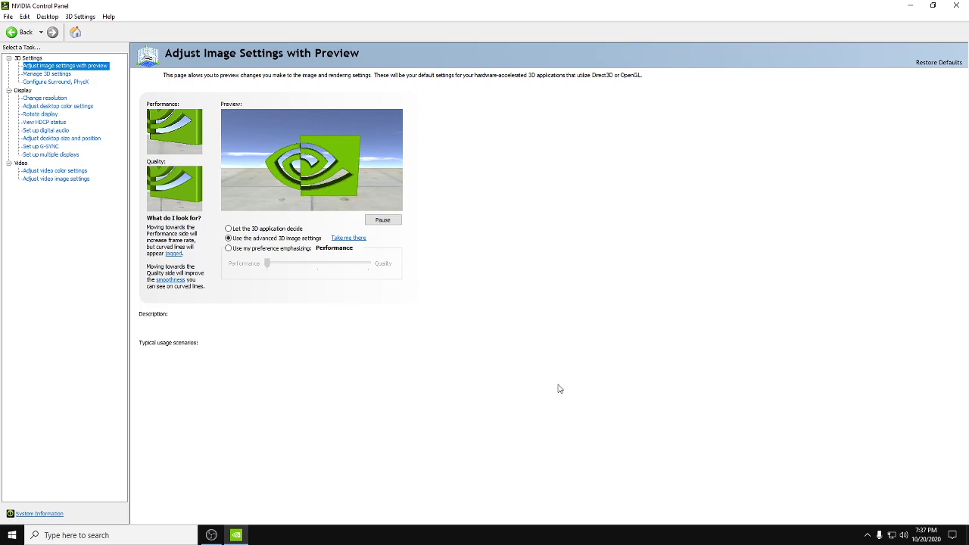
Review the Manage 3D Settings global list, where Low Latency Mode and Max Frame Rate are Off.
left_click(63, 76)
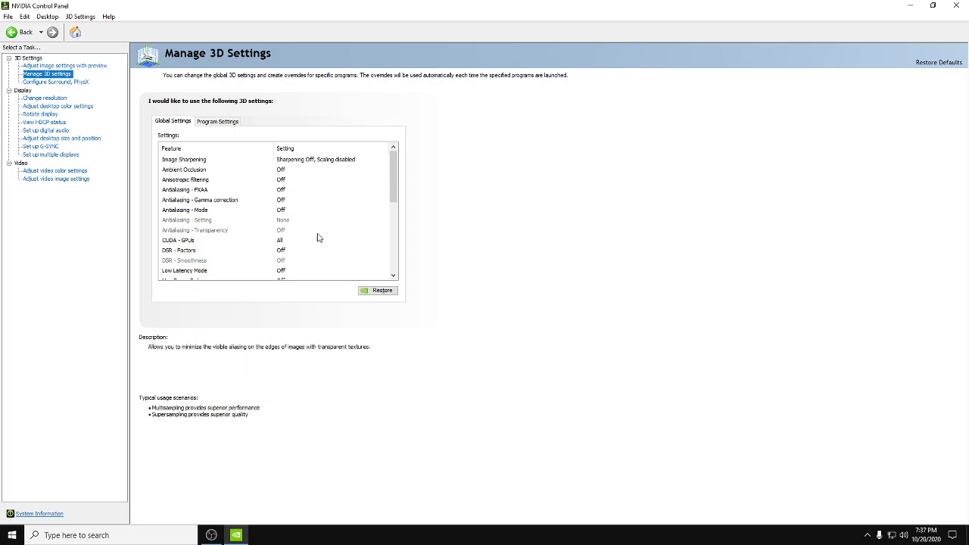
scroll(396, 209, "down", 1)
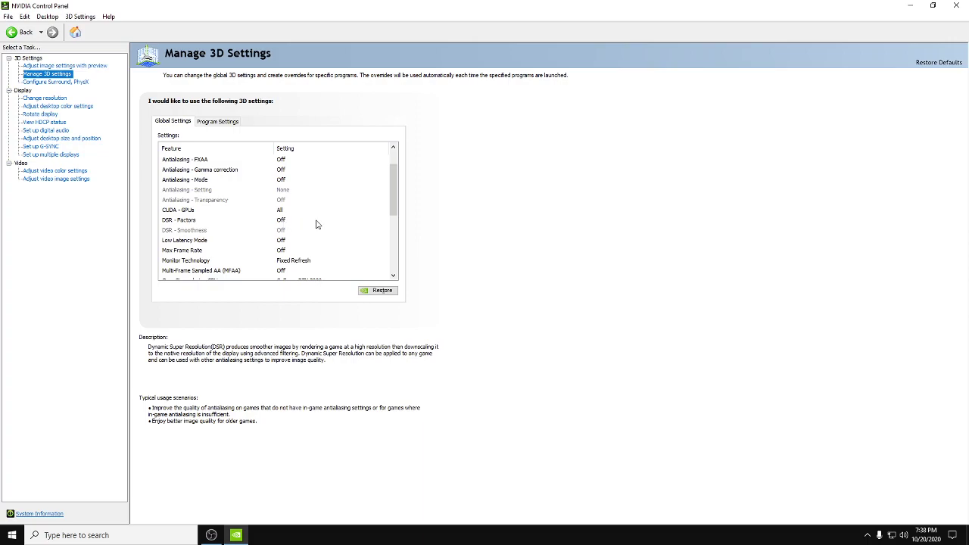
scroll(303, 218, "down", 1)
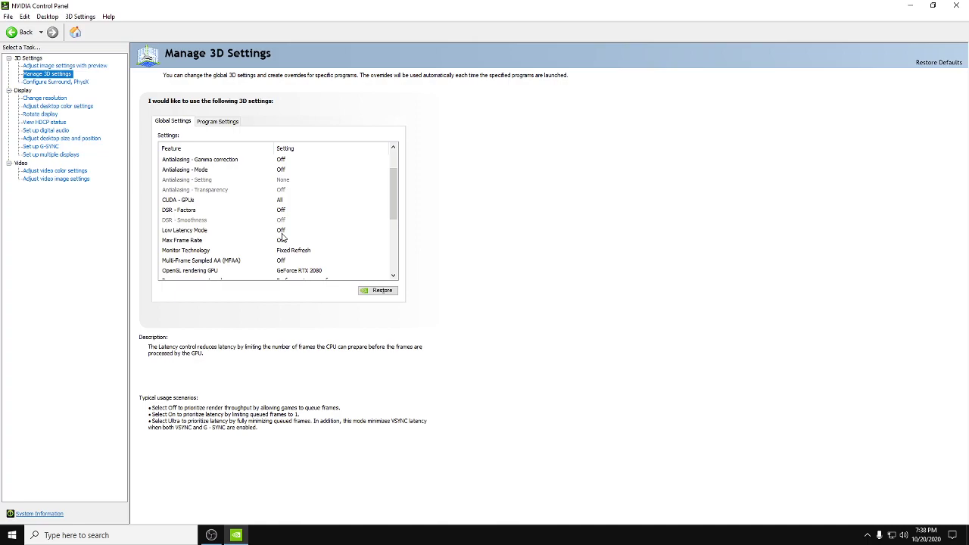
scroll(257, 231, "down", 1)
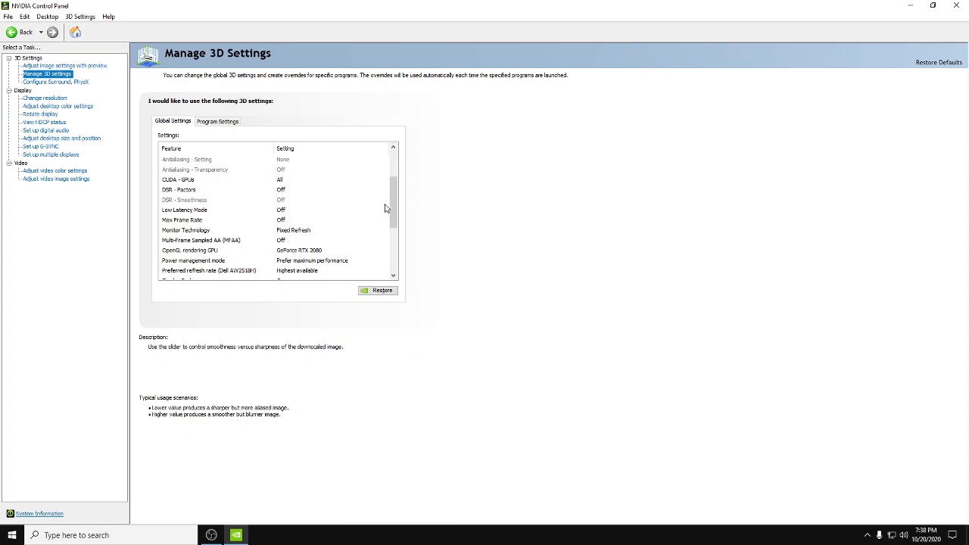
scroll(387, 210, "down", 1)
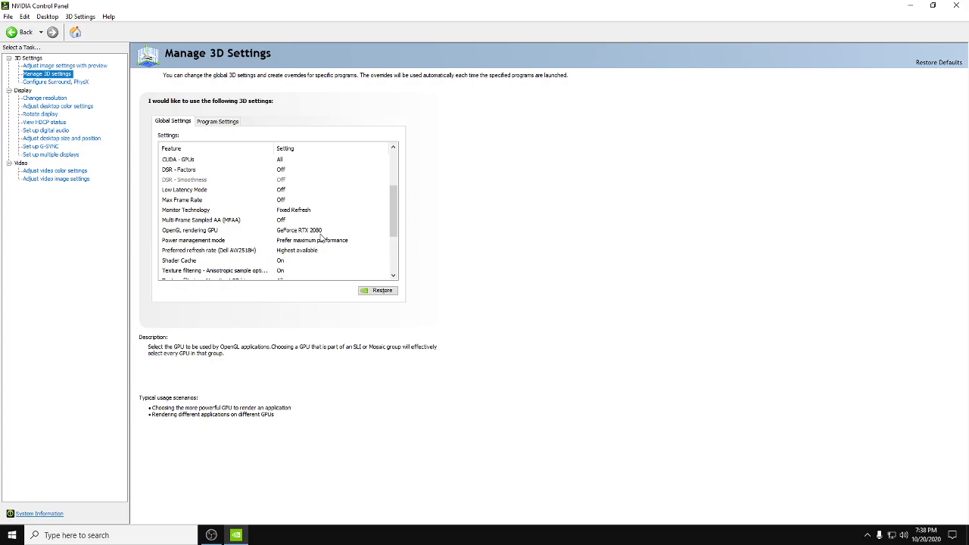
scroll(390, 229, "down", 1)
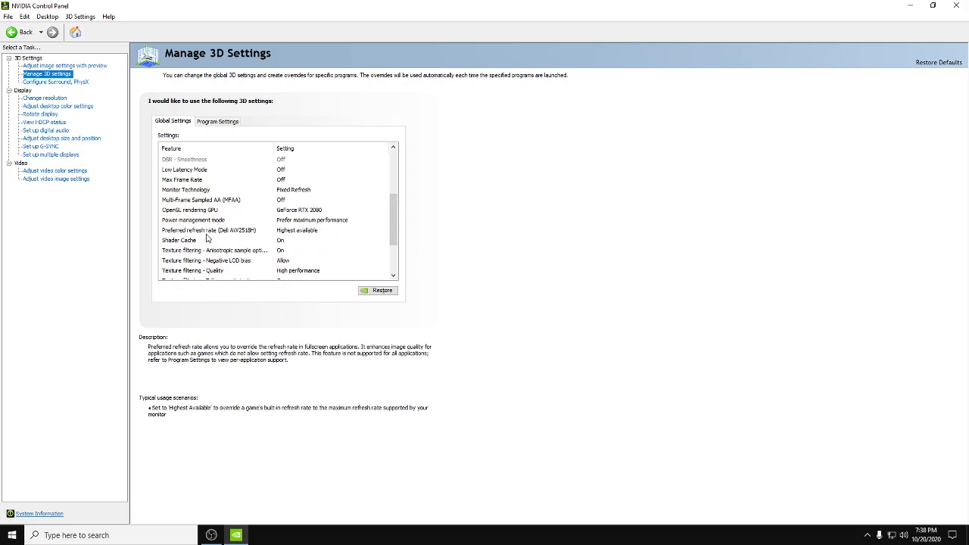
scroll(392, 235, "down", 2)
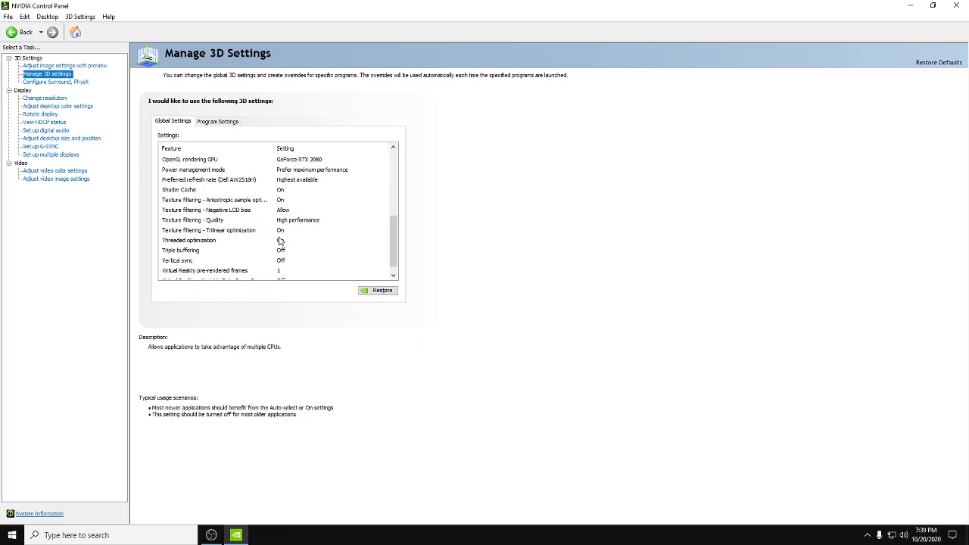
scroll(394, 256, "down", 1)
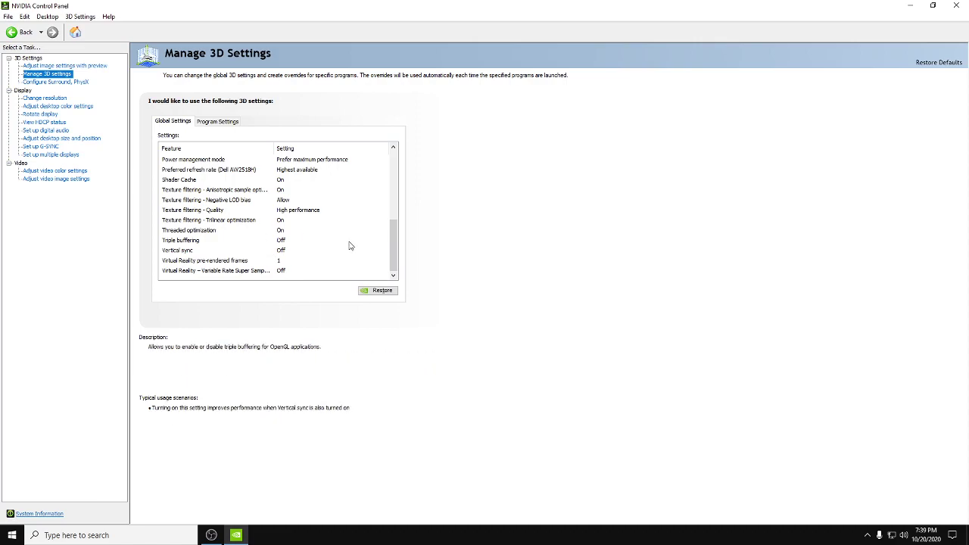
left_click_drag(393, 264, 405, 206)
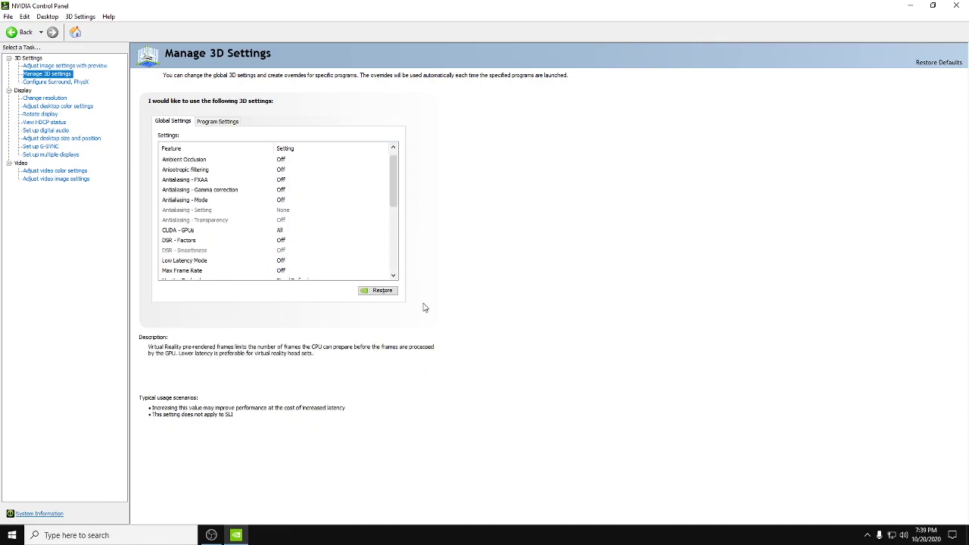
On the Program Settings tab, start adding a program and pick Fortnite from the list.
left_click(218, 121)
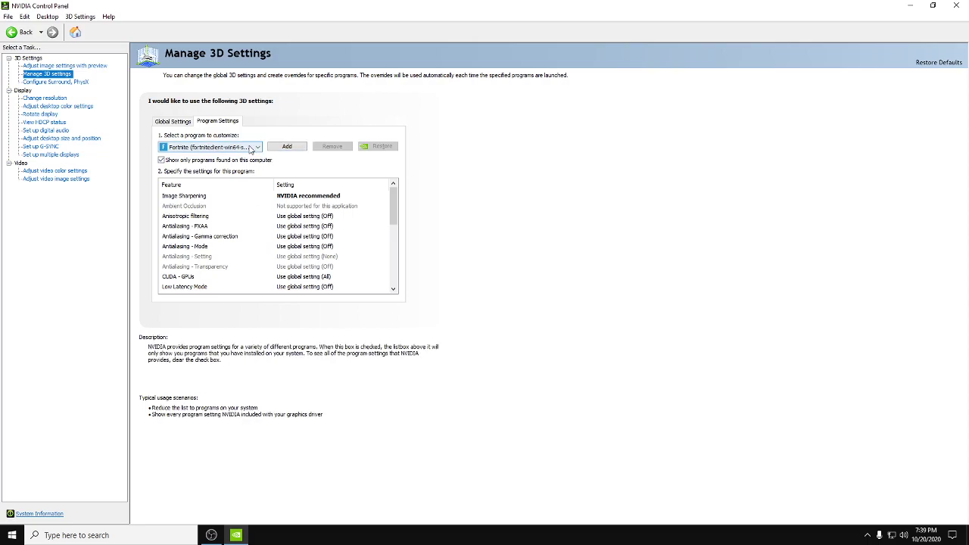
left_click(287, 150)
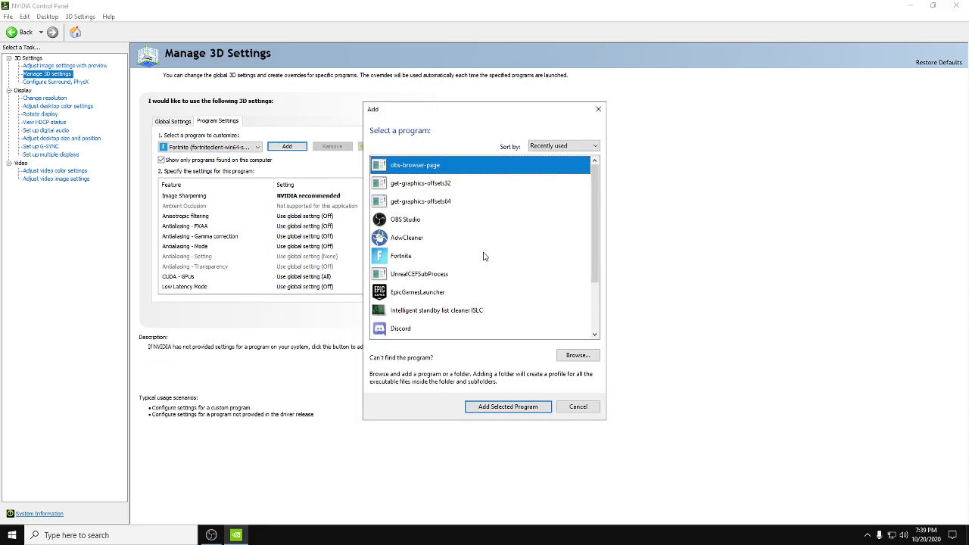
left_click(419, 256)
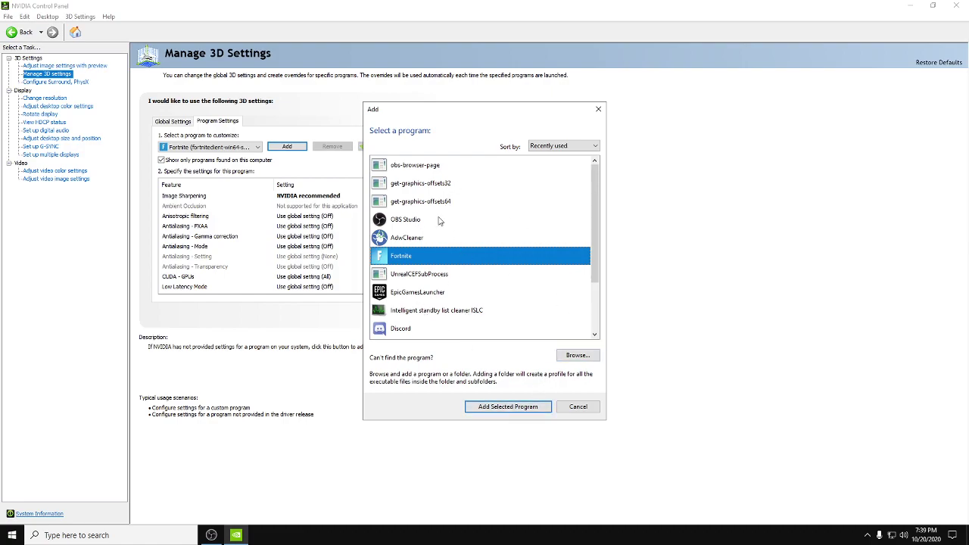
Browse to C:\Program Files\Epic Games\Fortnite\FortniteGame\Binaries\Win64, then cancel both dialogs without adding.
left_click(576, 354)
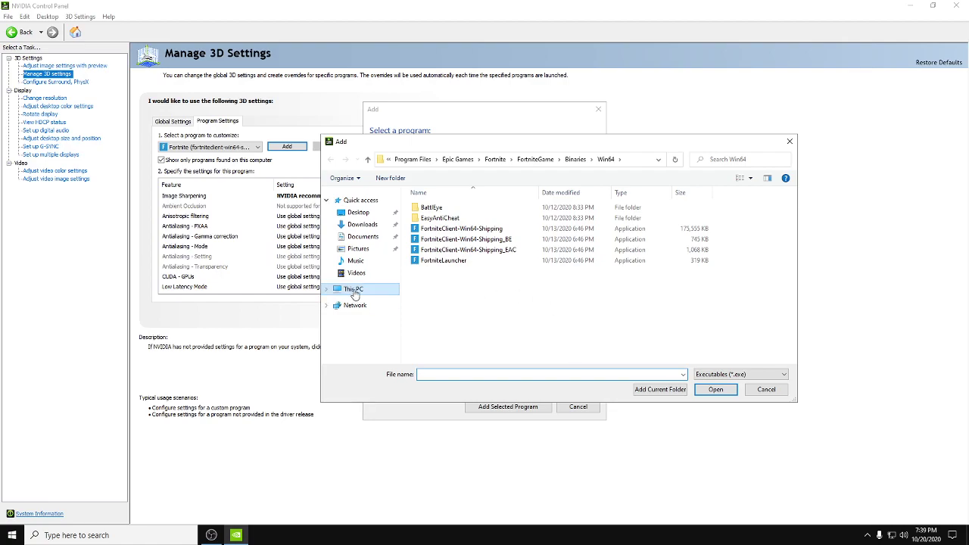
left_click(354, 294)
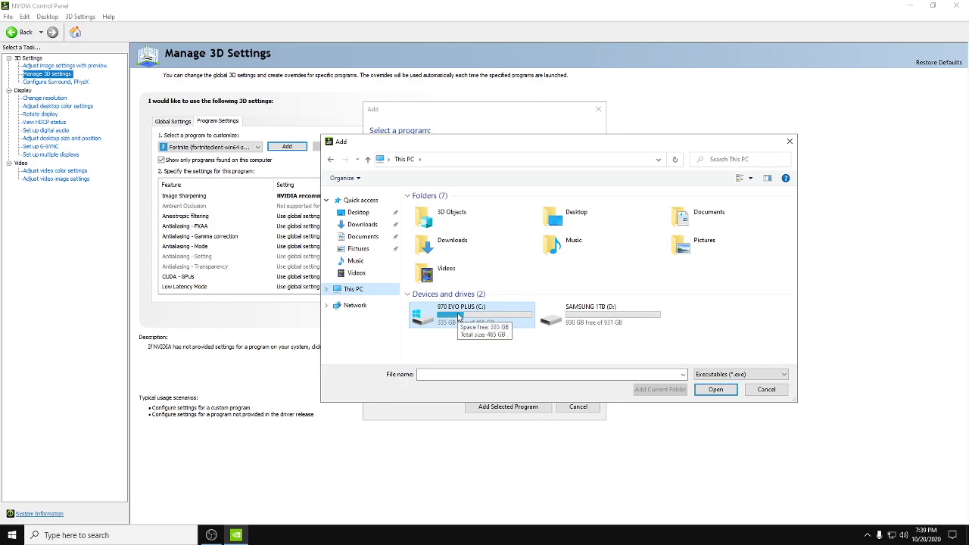
double_click(458, 315)
double_click(446, 229)
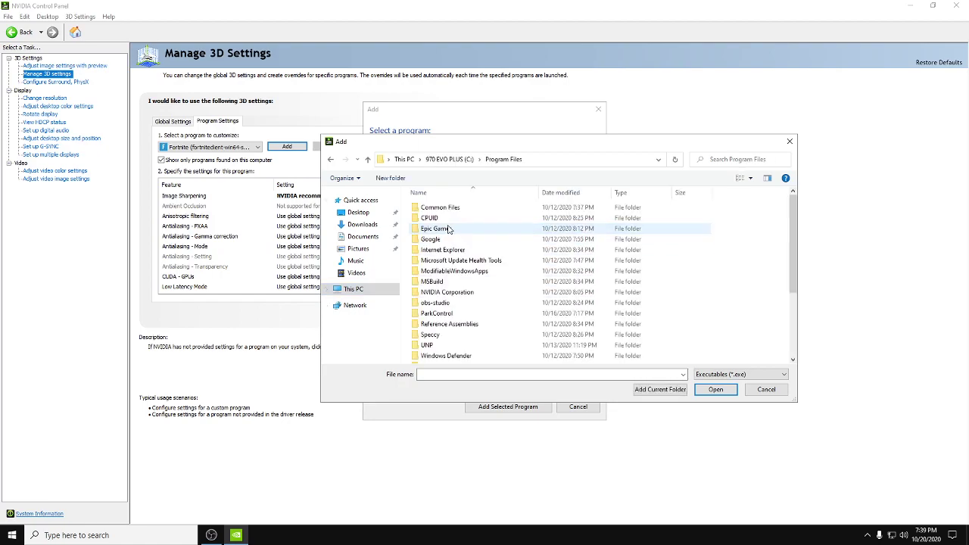
double_click(445, 229)
double_click(444, 208)
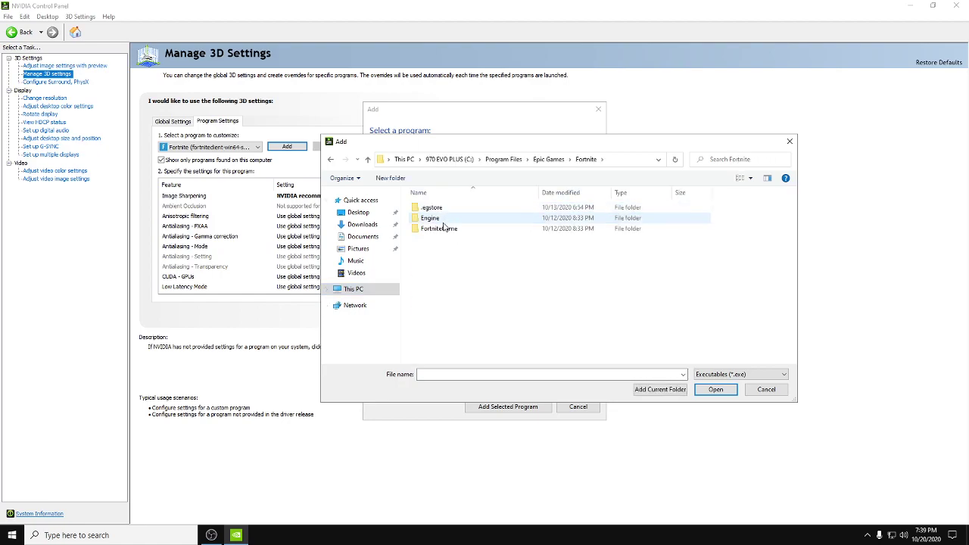
left_click(444, 230)
double_click(445, 229)
double_click(444, 208)
double_click(439, 218)
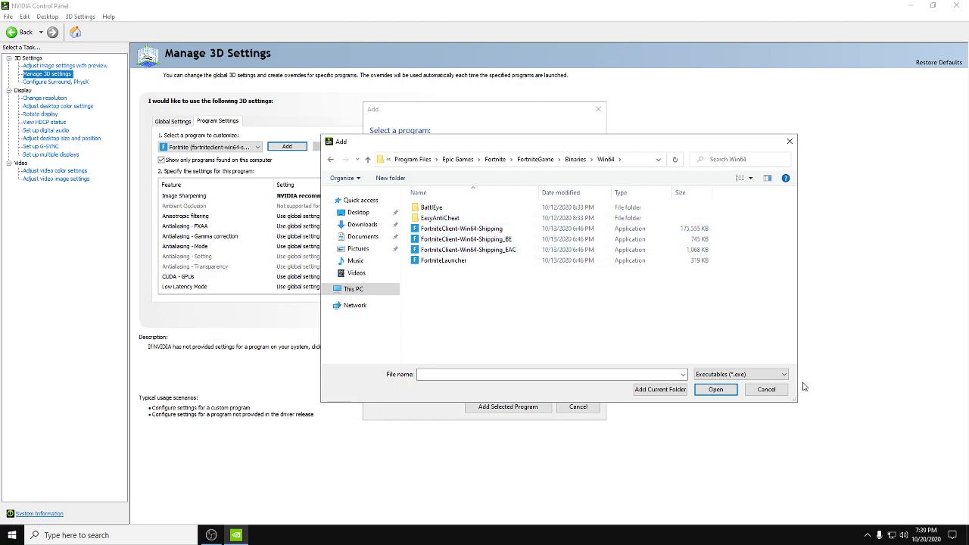
left_click(777, 392)
left_click(577, 406)
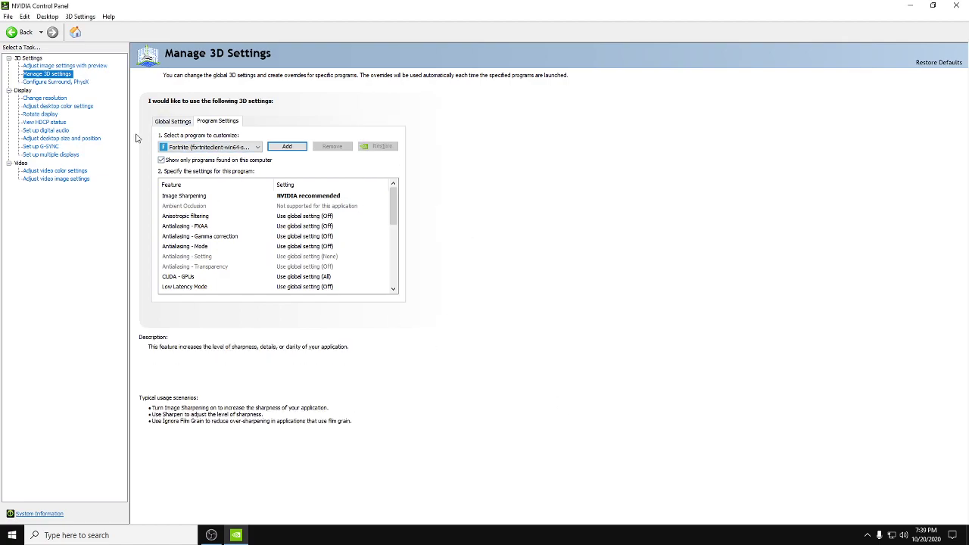
Set the PhysX processor to the GeForce RTX 2080, then go to Change Resolution.
left_click(73, 82)
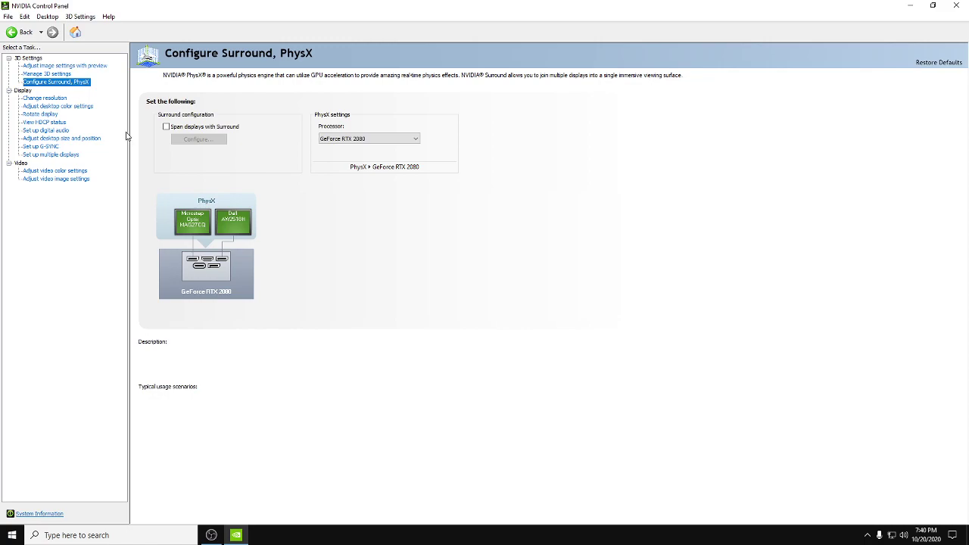
left_click(368, 139)
left_click(348, 157)
left_click(43, 98)
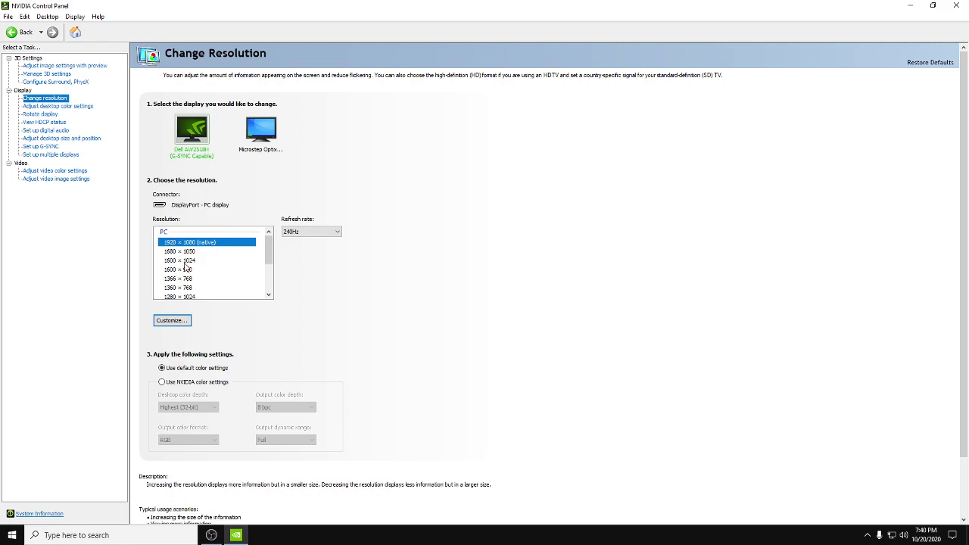
Keep the Dell display's refresh rate at 240Hz, then go to Adjust desktop color settings.
left_click(303, 233)
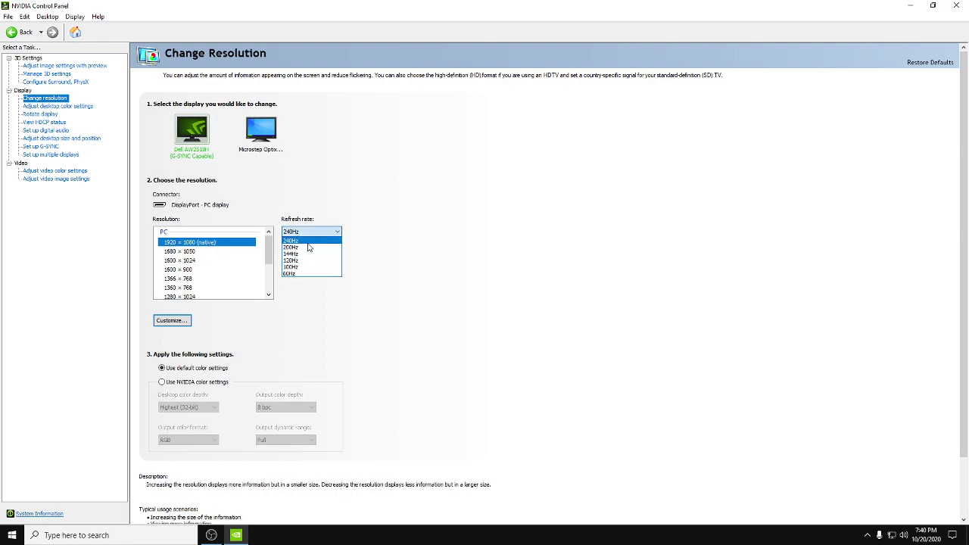
left_click(309, 245)
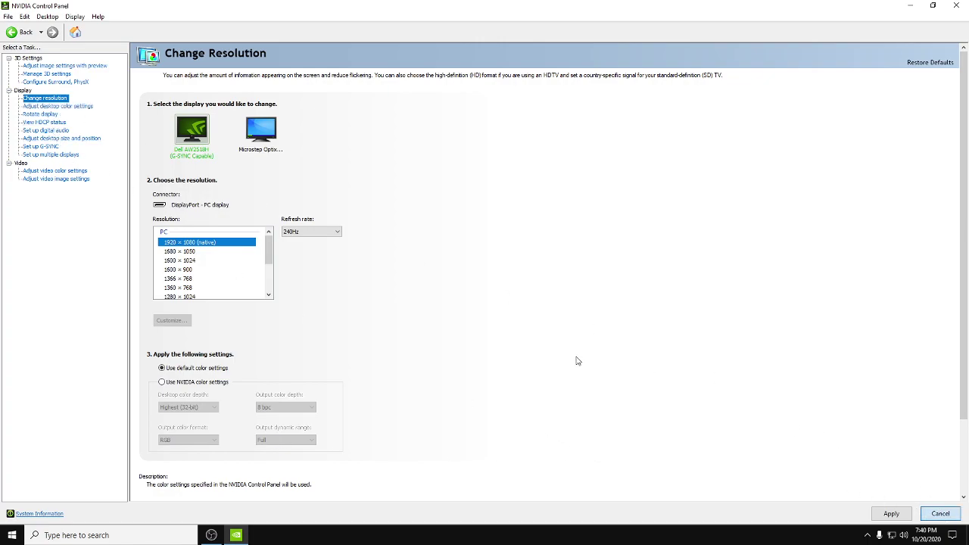
left_click(83, 107)
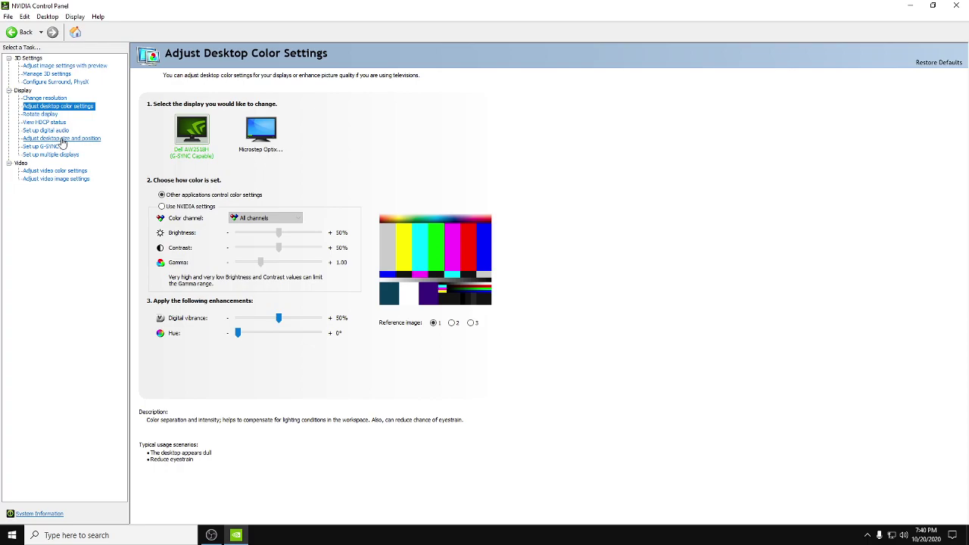
In Adjust desktop size and position, perform scaling on the GPU with Full-screen mode.
left_click(62, 140)
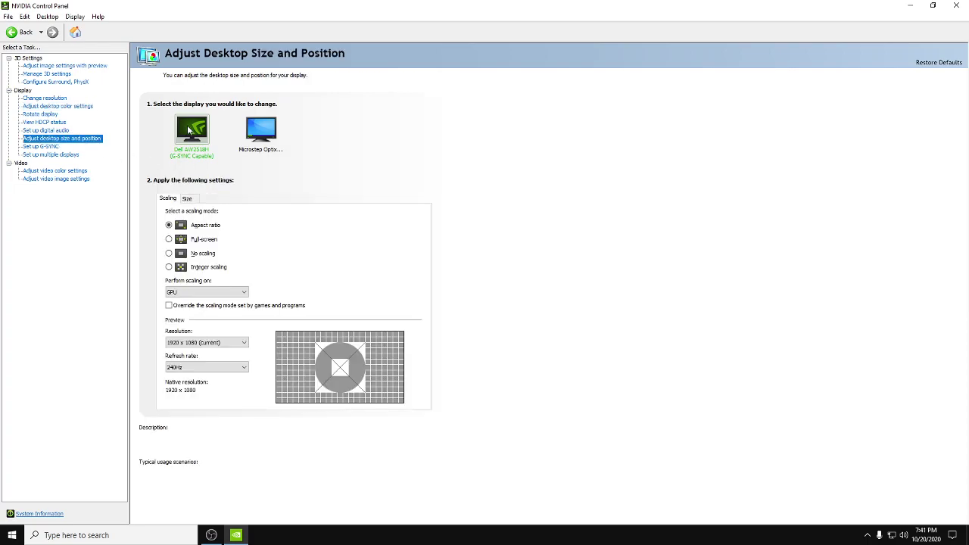
left_click(190, 294)
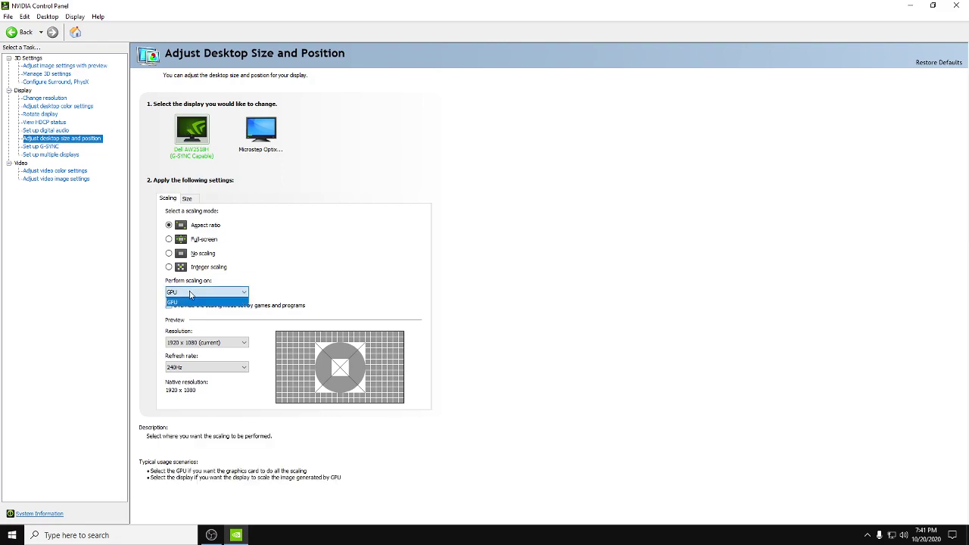
left_click(190, 294)
left_click(194, 296)
left_click(183, 302)
left_click(168, 240)
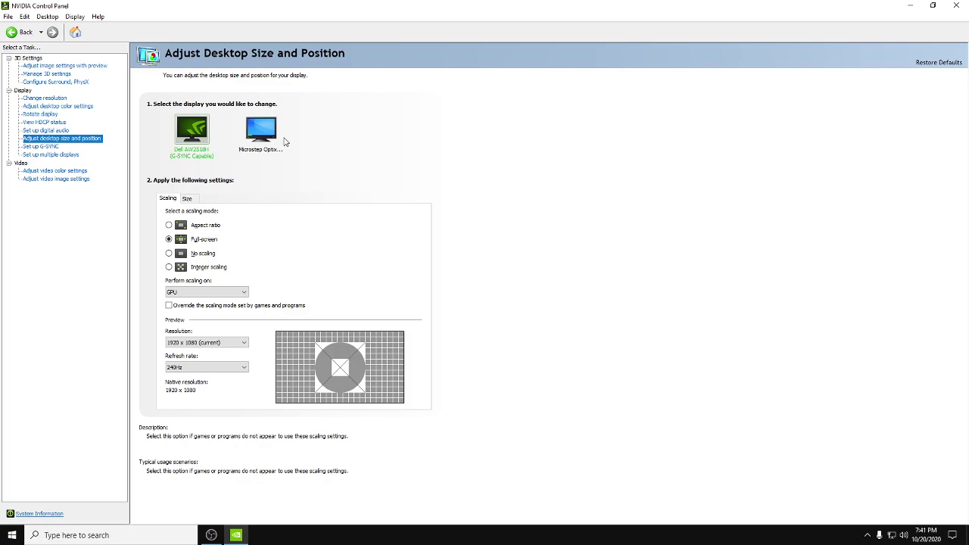
For the Microstep display, keep scaling on the Display and choose No scaling.
left_click(263, 132)
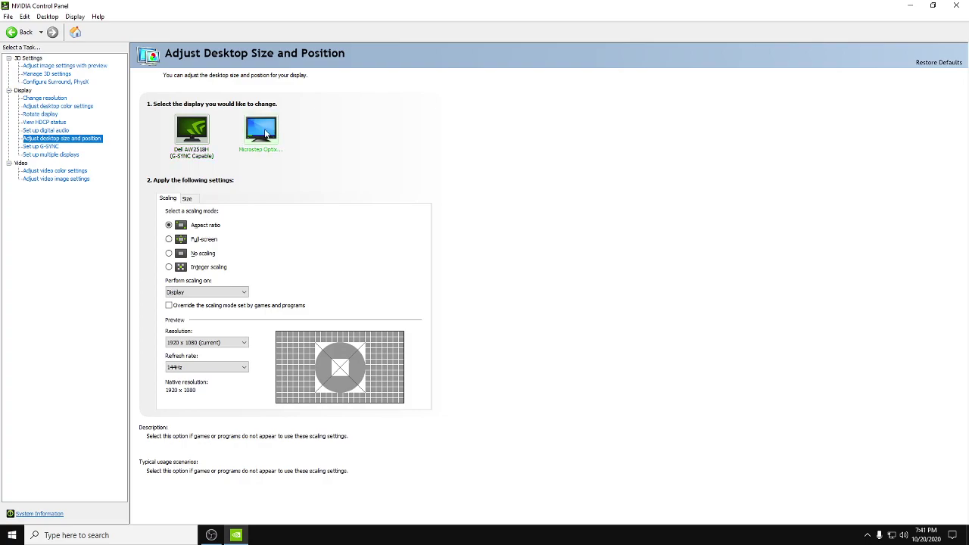
left_click(195, 292)
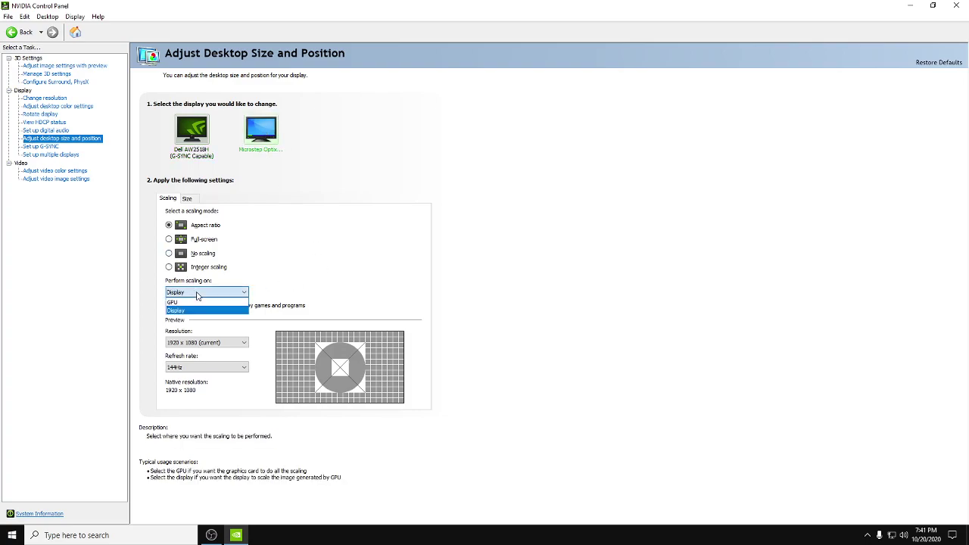
left_click(198, 312)
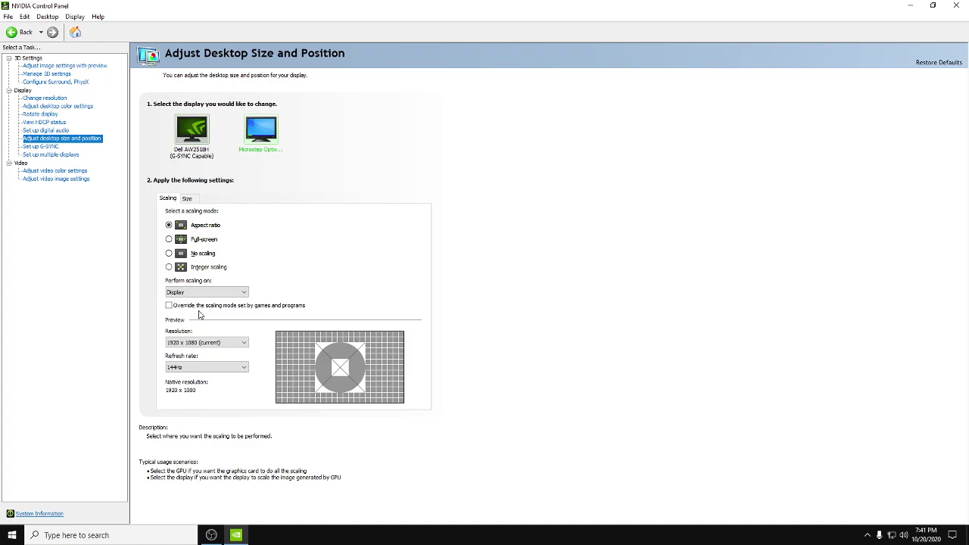
left_click(169, 254)
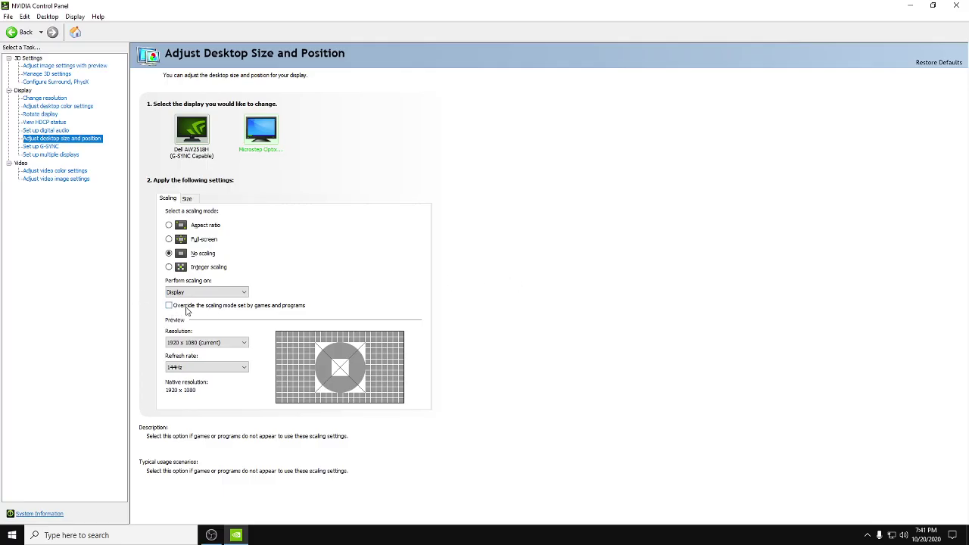
Check the Dell and Microstep displays on the Set up G-SYNC page, leaving G-SYNC off.
left_click(44, 147)
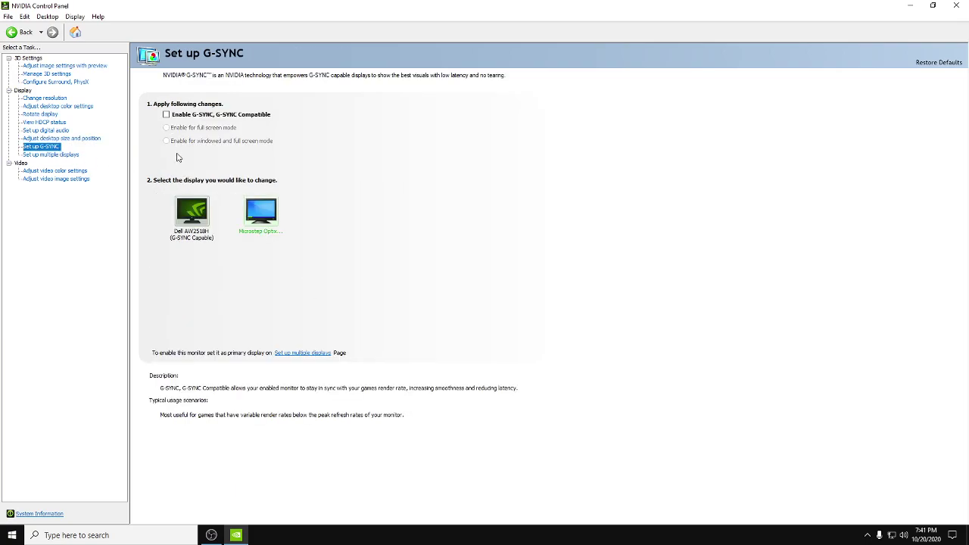
left_click(257, 213)
left_click(185, 217)
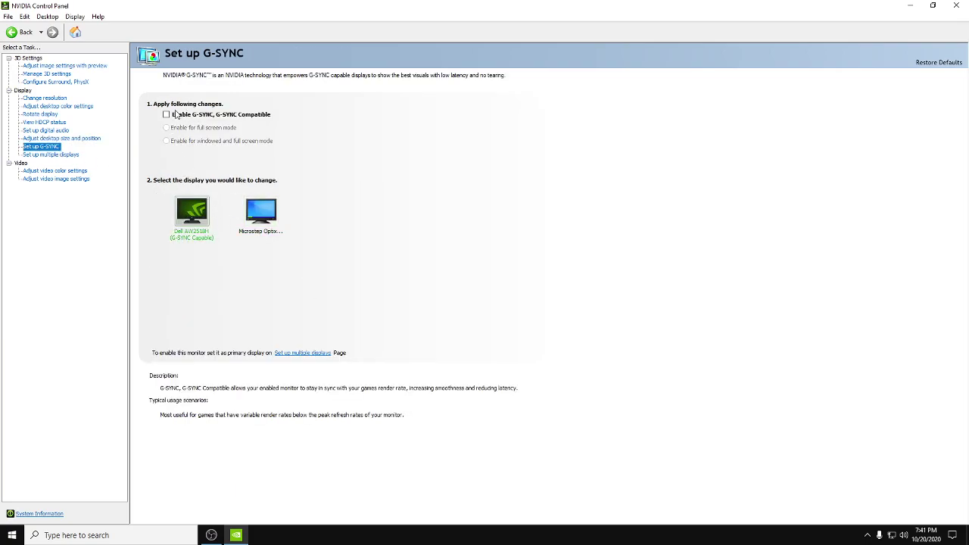
left_click(252, 211)
left_click(274, 218)
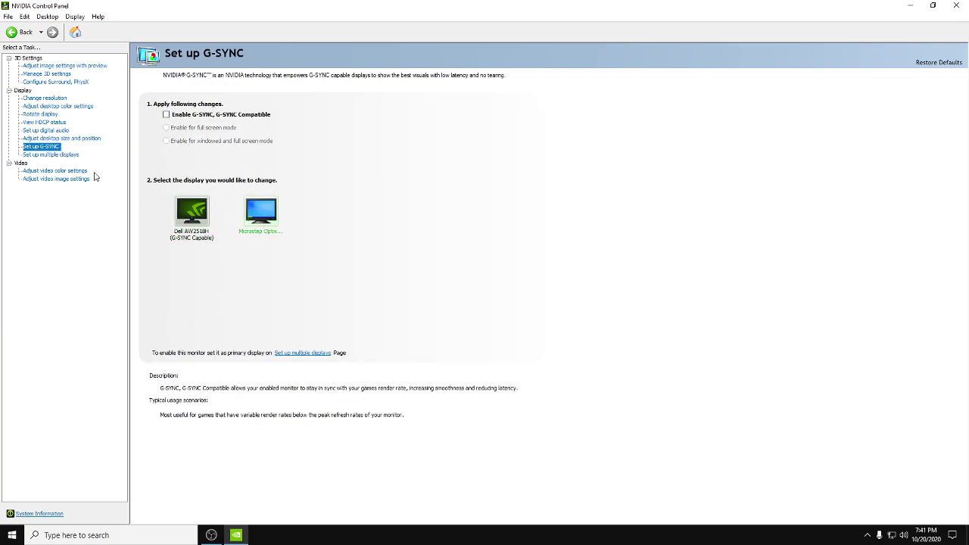
Set video colour to be controlled by the video player settings and confirm applying.
left_click(59, 171)
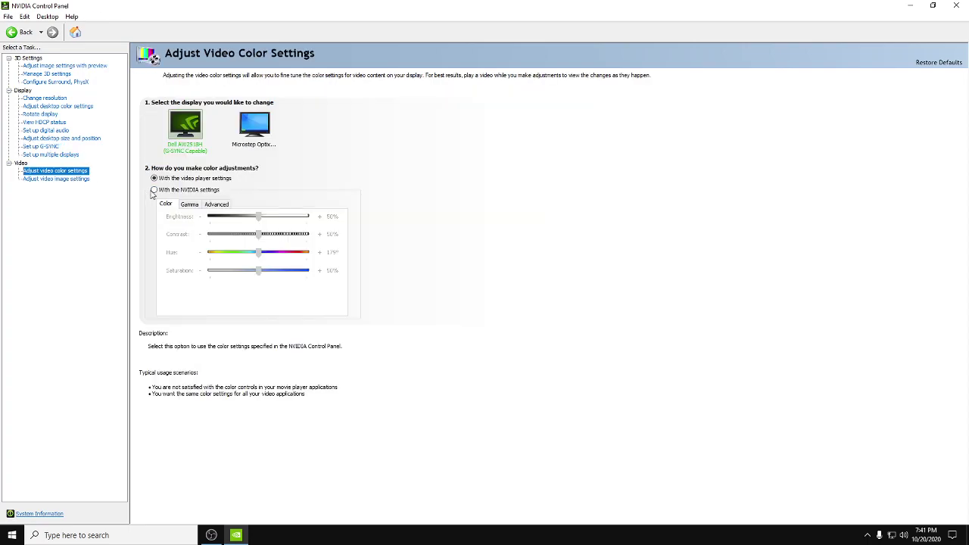
left_click(154, 190)
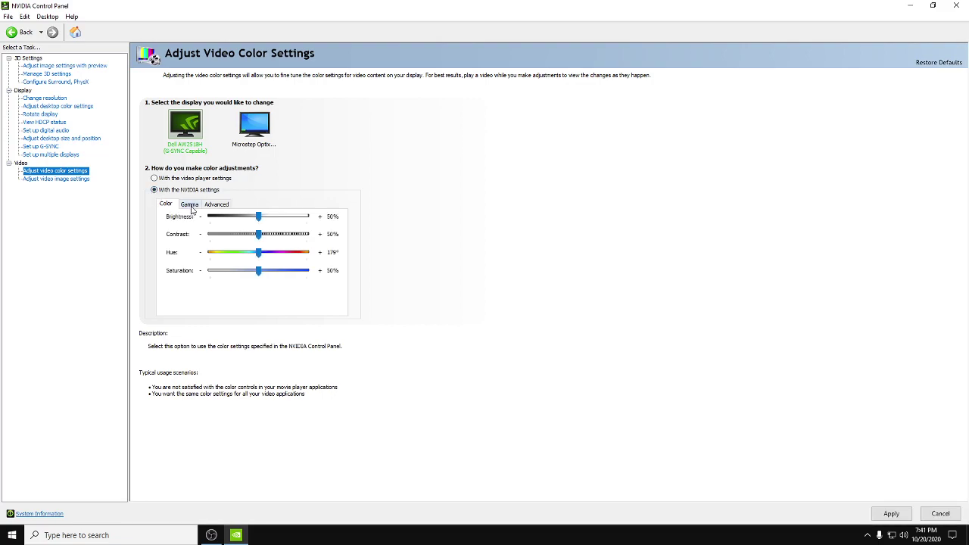
left_click(216, 204)
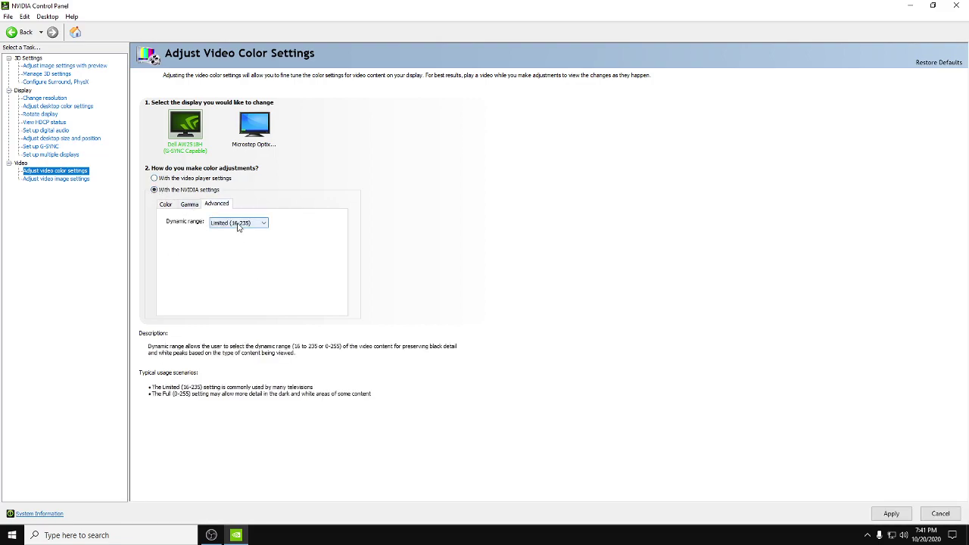
left_click(154, 178)
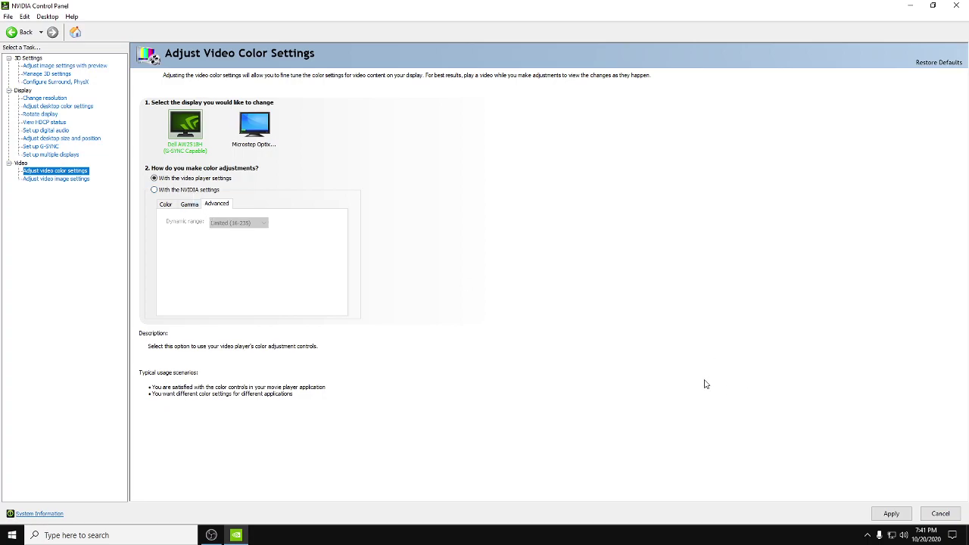
left_click(890, 514)
left_click(530, 283)
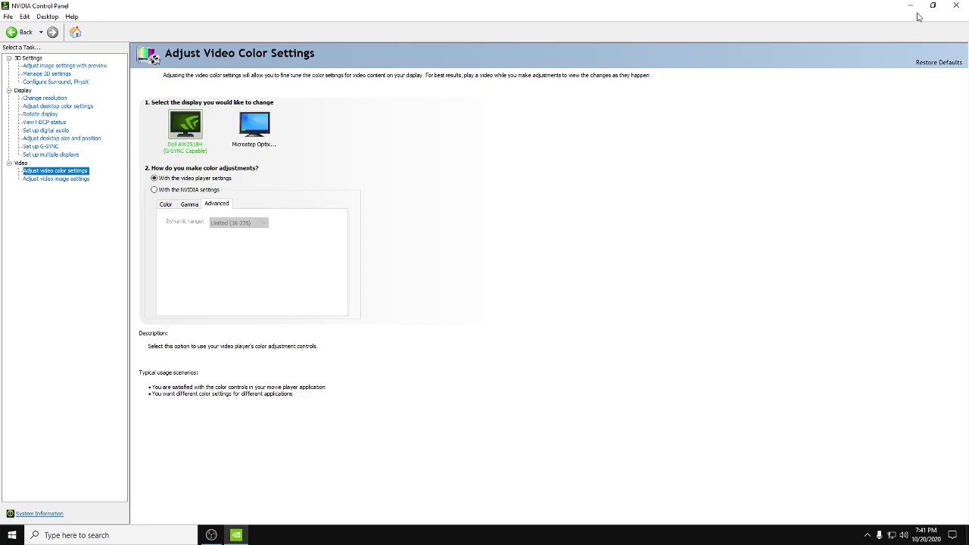
Close NVIDIA Control Panel and open Windows Graphics settings by searching 'graph'.
left_click(956, 9)
left_click(104, 535)
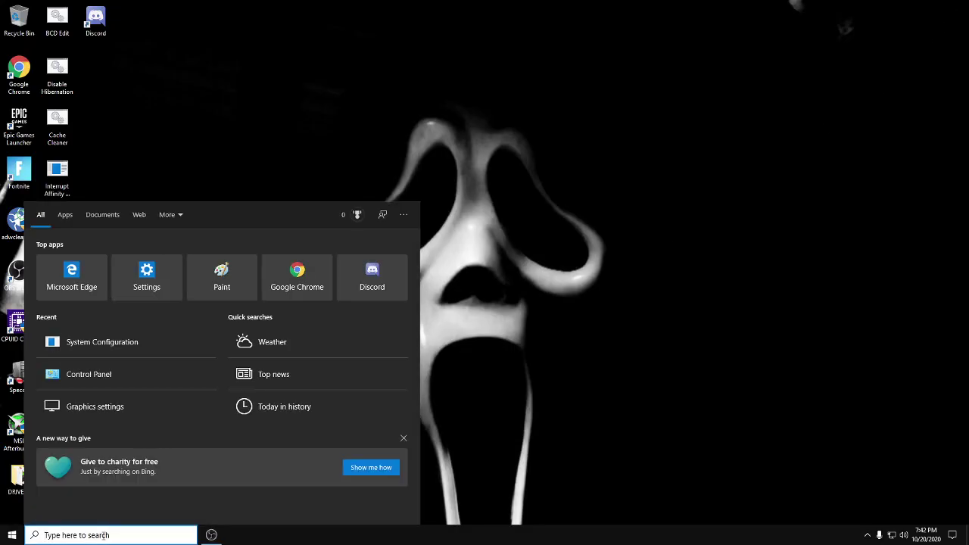
type("graph")
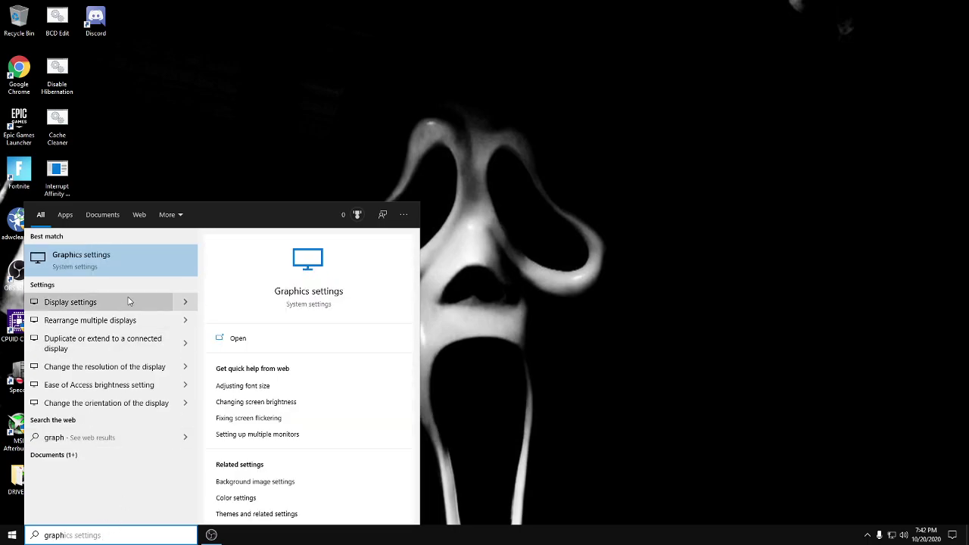
left_click(109, 263)
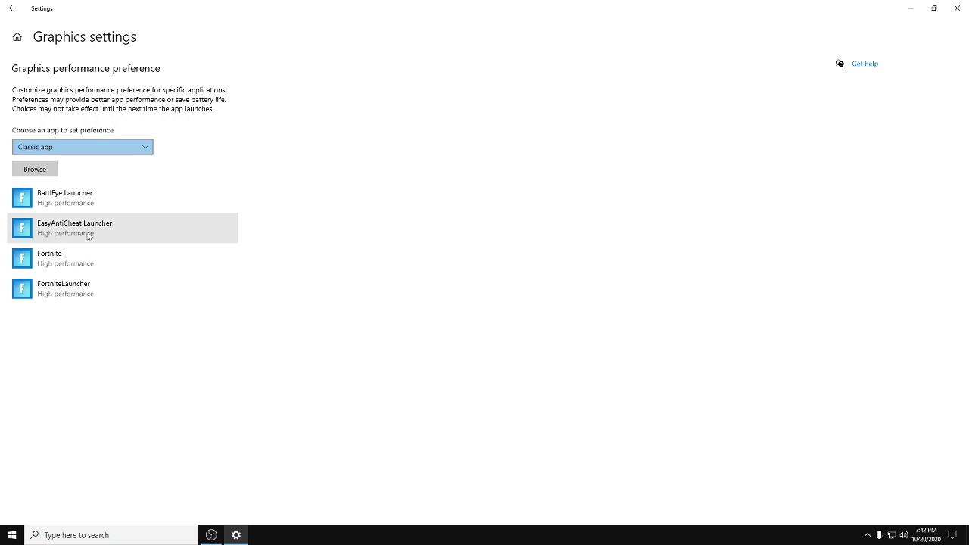
Set BattlEye Launcher's graphics preference to High performance and save it.
left_click(47, 173)
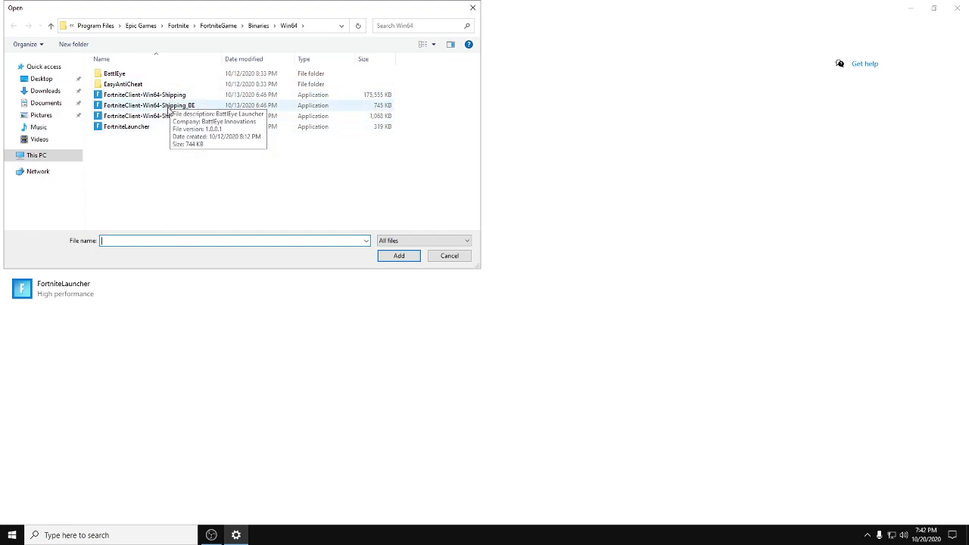
left_click(446, 258)
left_click(99, 203)
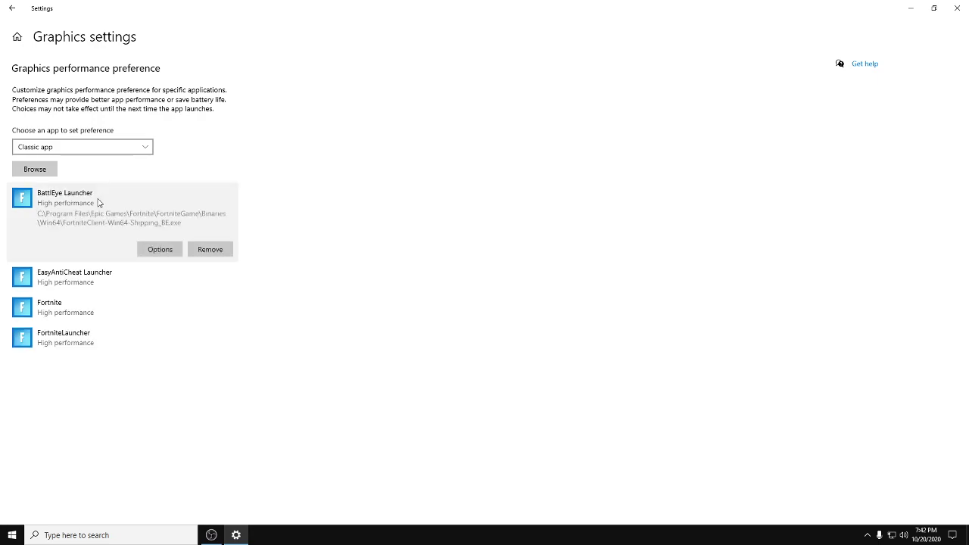
left_click(159, 249)
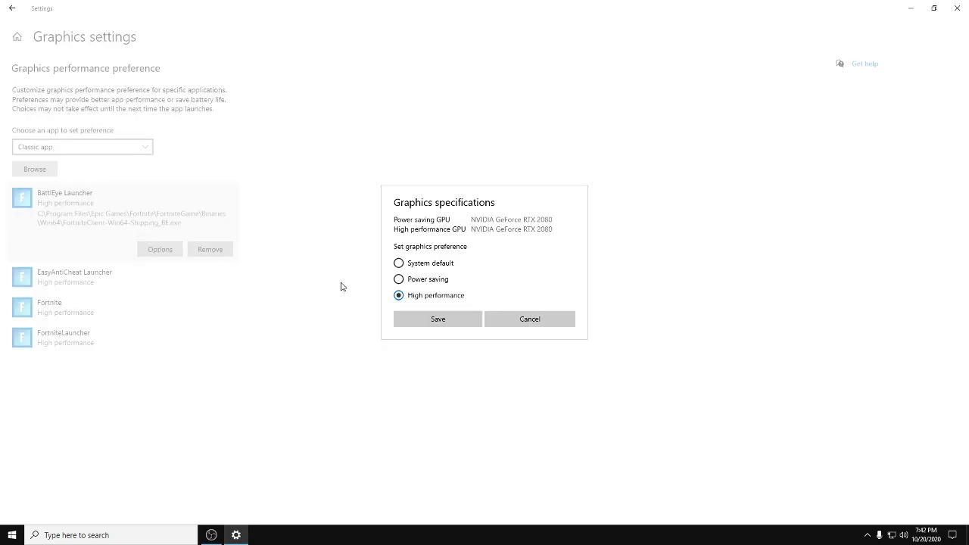
left_click(403, 322)
left_click(958, 10)
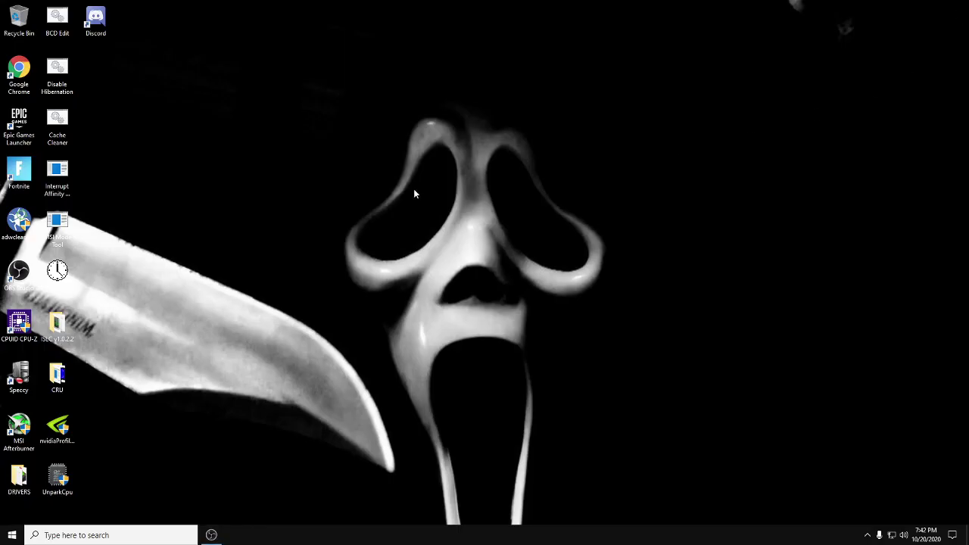
right_click(413, 188)
left_click(399, 309)
right_click(373, 261)
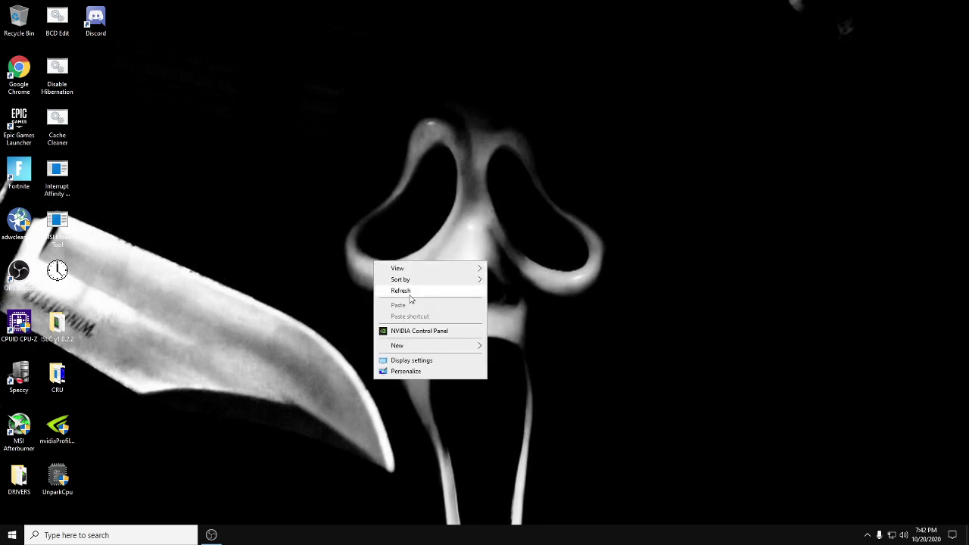
left_click(402, 291)
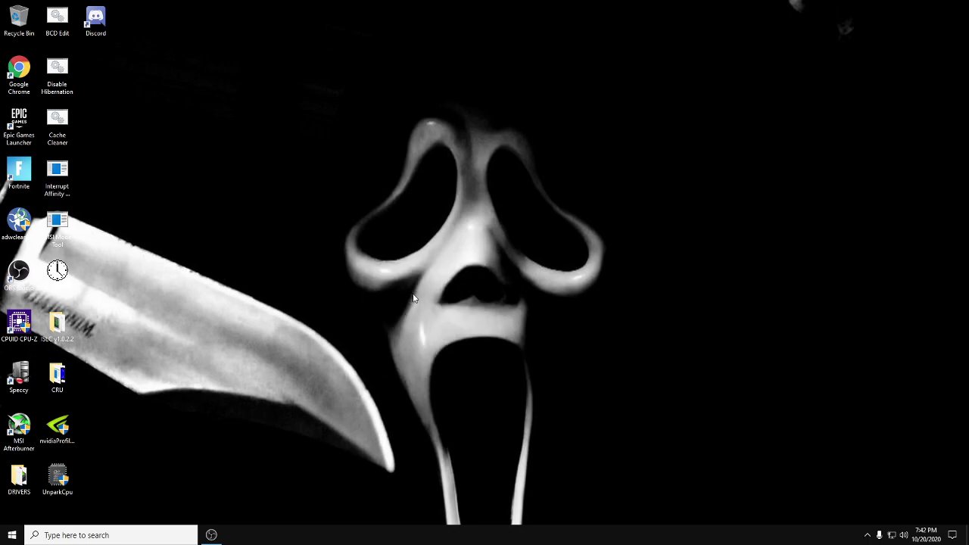